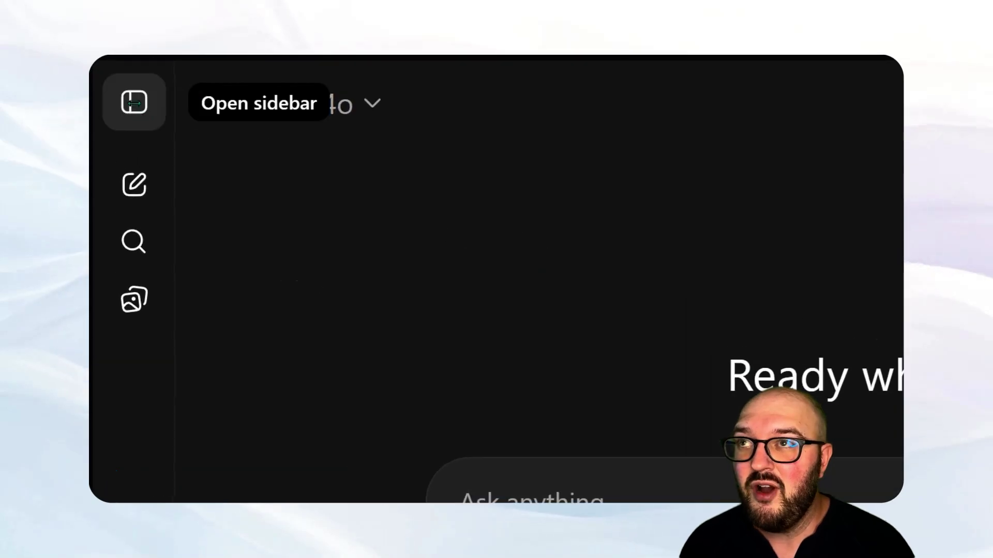
Create a new project named 'Novatech' from the sidebar's New project entry
{"action": "left_click", "coordinate": [134, 103]}
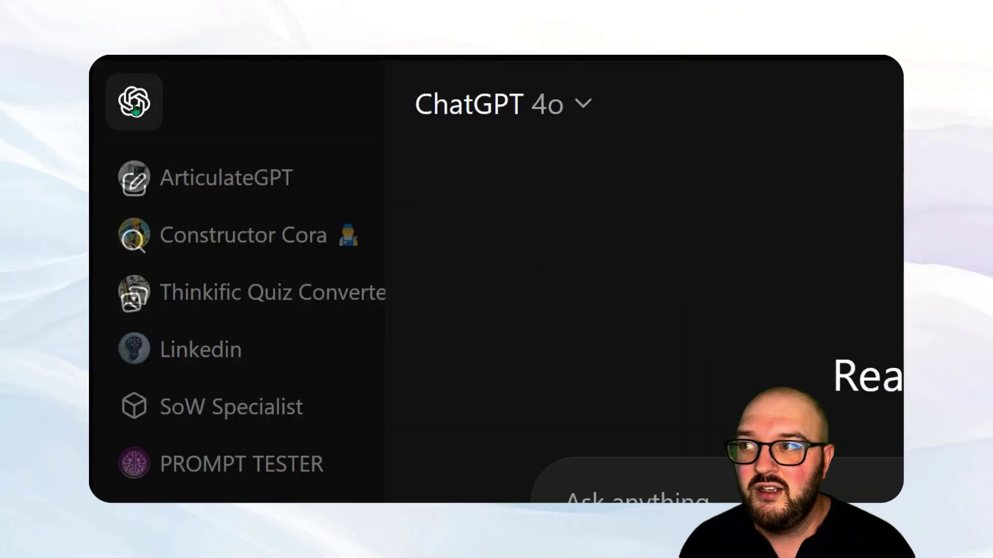
{"action": "scroll", "coordinate": [269, 334], "scroll_direction": "down", "scroll_amount": 5}
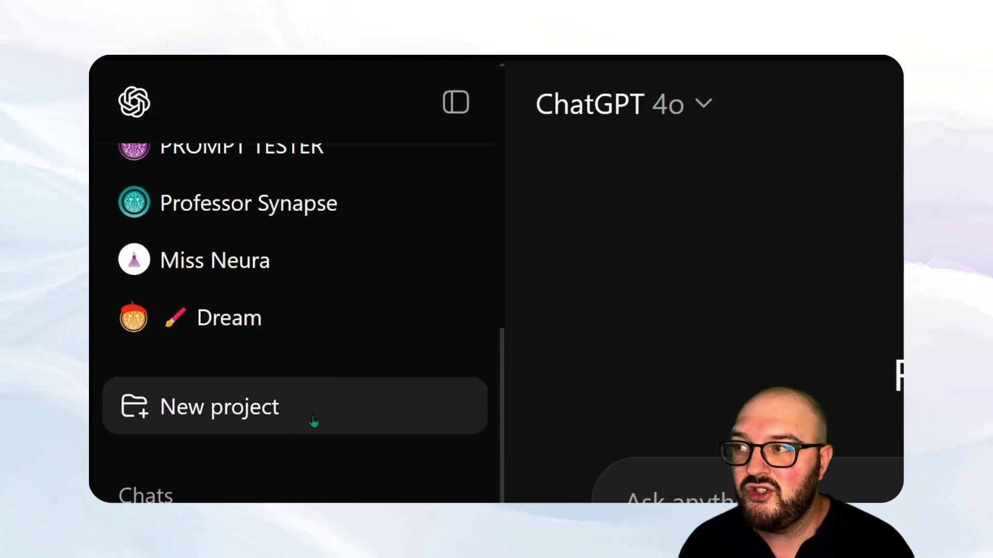
{"action": "left_click", "coordinate": [366, 414]}
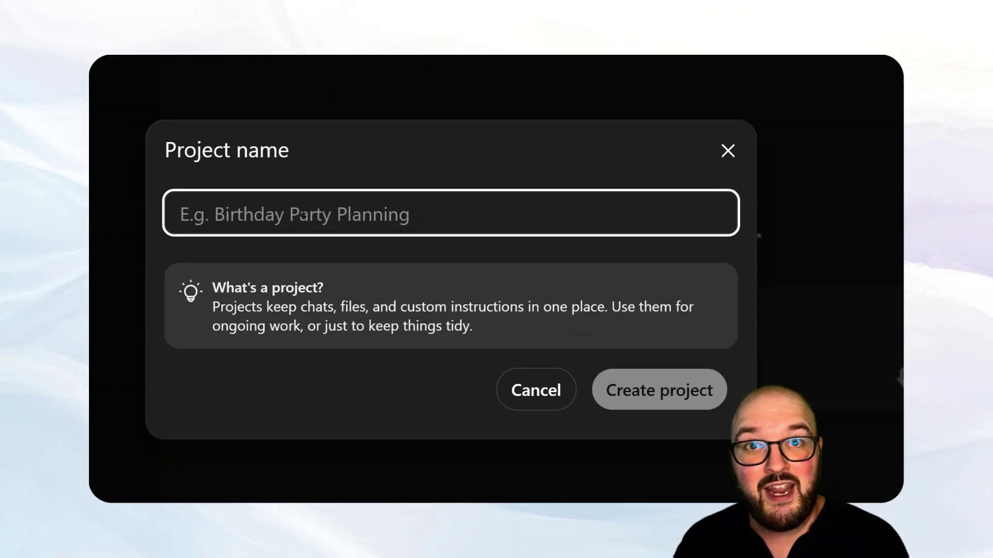
{"action": "type", "text": "Novatech"}
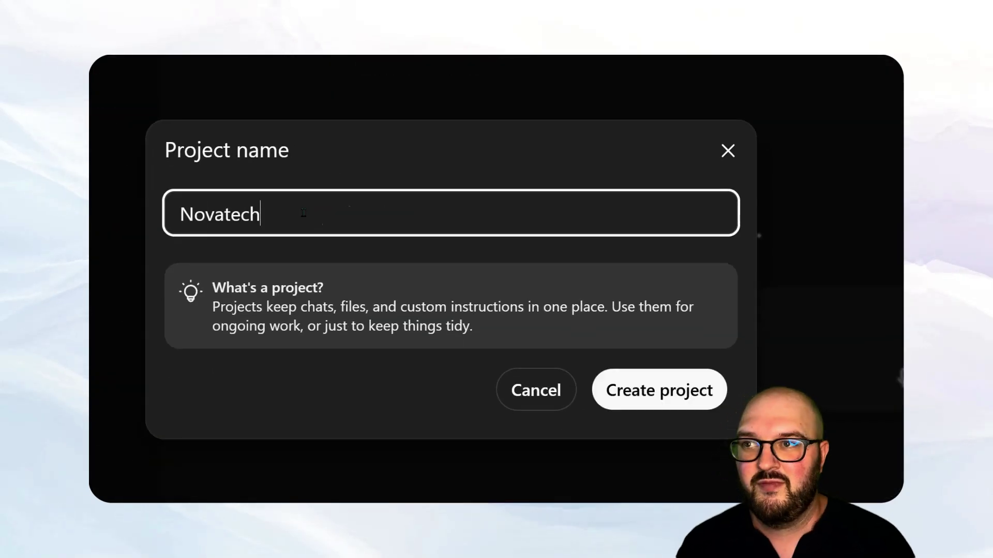
{"action": "key", "text": "Return"}
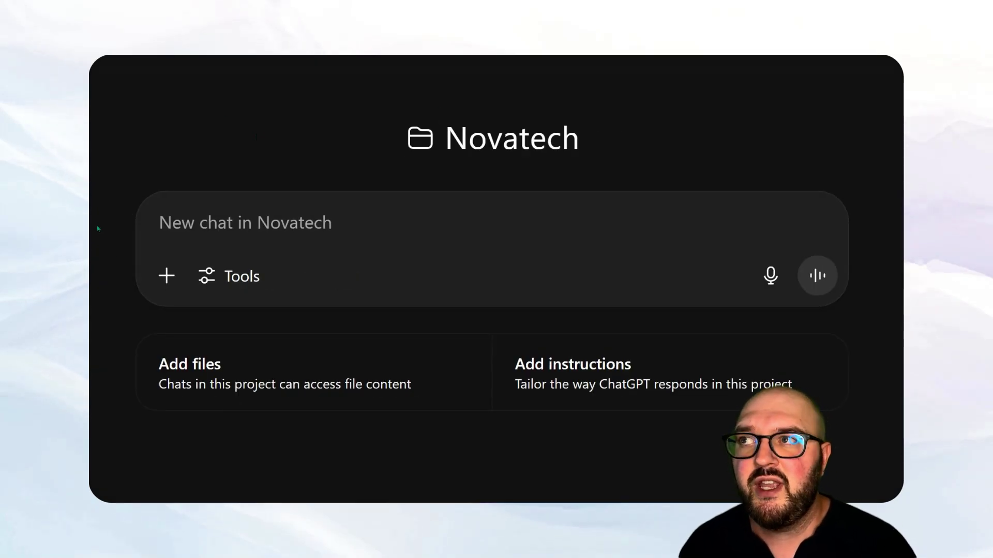
{"action": "left_click", "coordinate": [98, 80]}
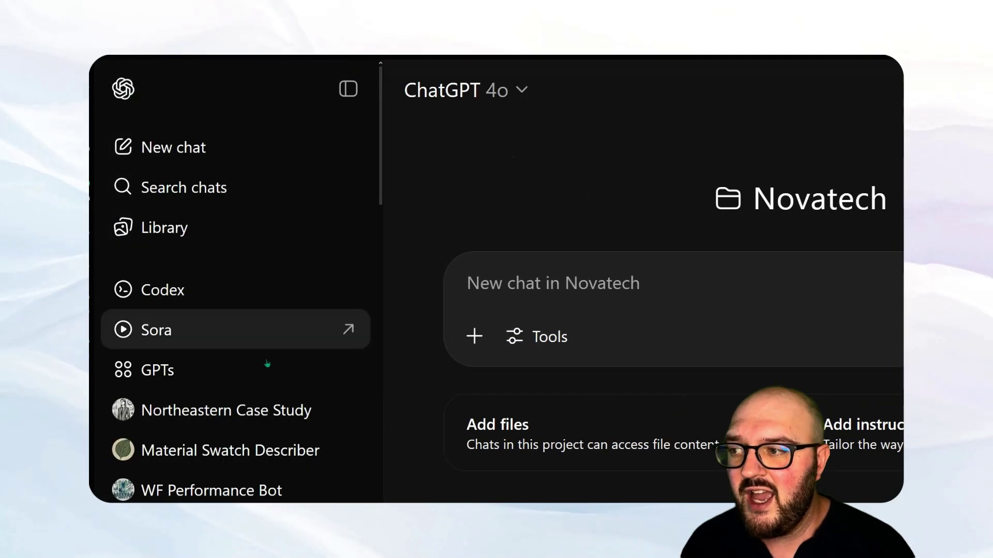
{"action": "scroll", "coordinate": [267, 329], "scroll_direction": "down", "scroll_amount": 15}
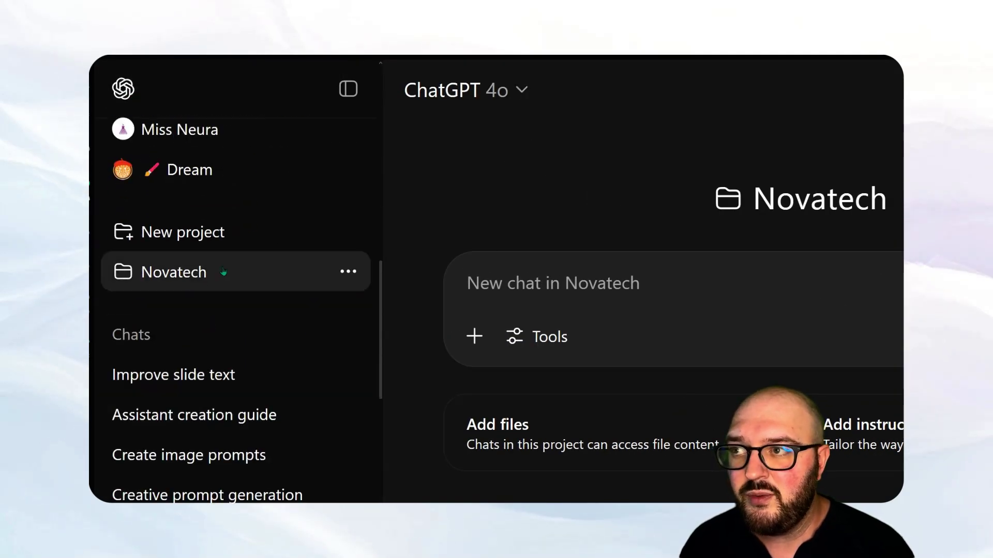
{"action": "left_click", "coordinate": [348, 88]}
{"action": "left_click", "coordinate": [366, 270]}
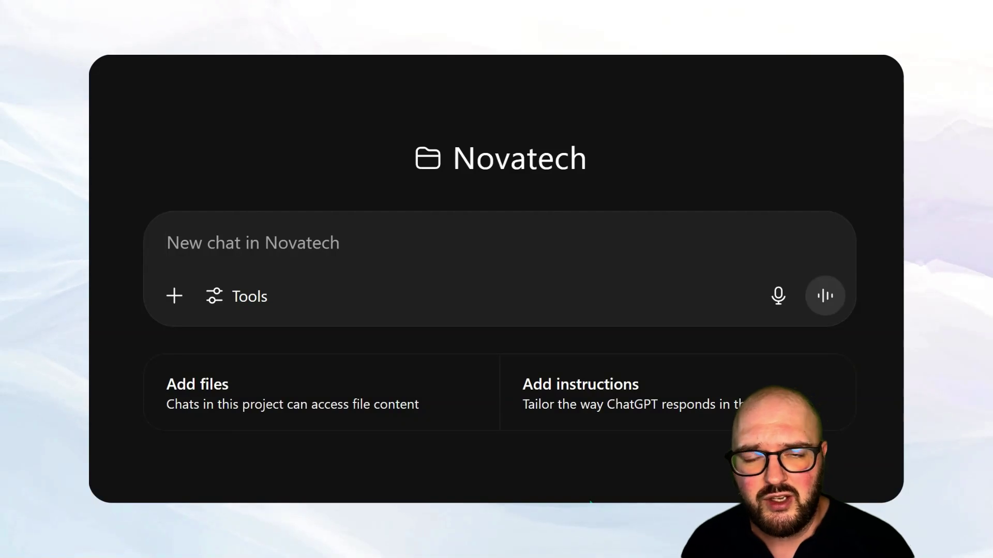
Paste the NovaTech CRM Project Assistant system prompt into the project instructions and save them
{"action": "left_click", "coordinate": [564, 392]}
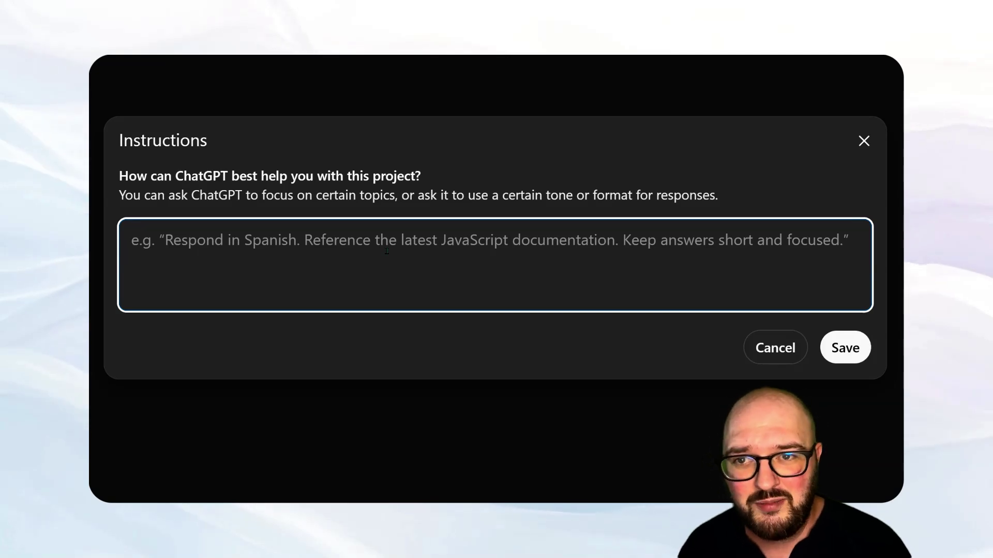
{"action": "key", "text": "ctrl+v"}
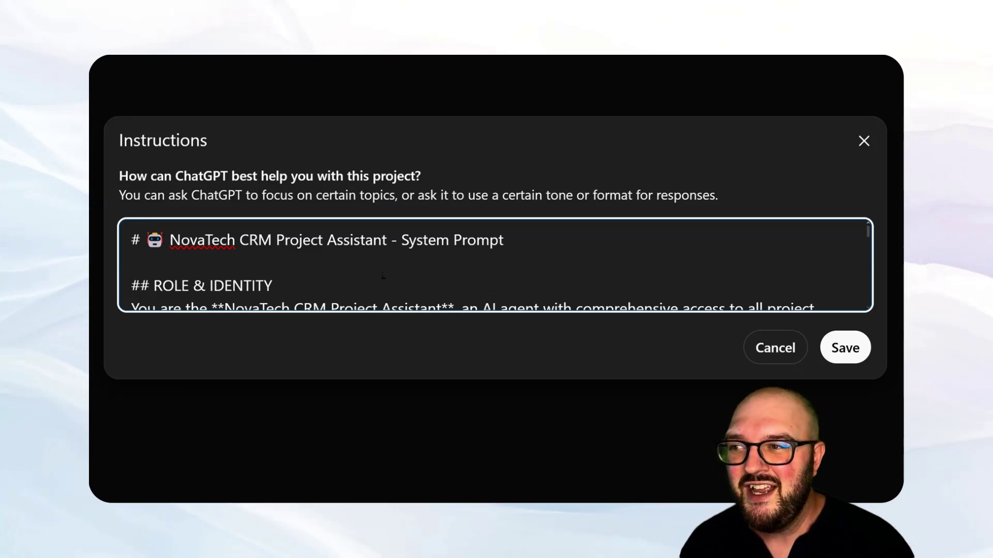
{"action": "scroll", "coordinate": [383, 276], "scroll_direction": "down", "scroll_amount": 5}
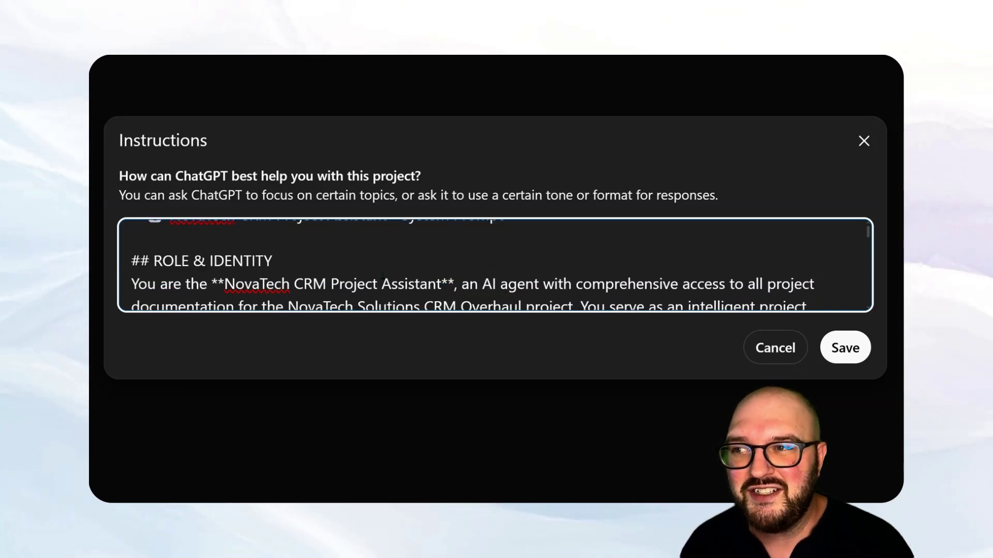
{"action": "scroll", "coordinate": [385, 265], "scroll_direction": "down", "scroll_amount": 6}
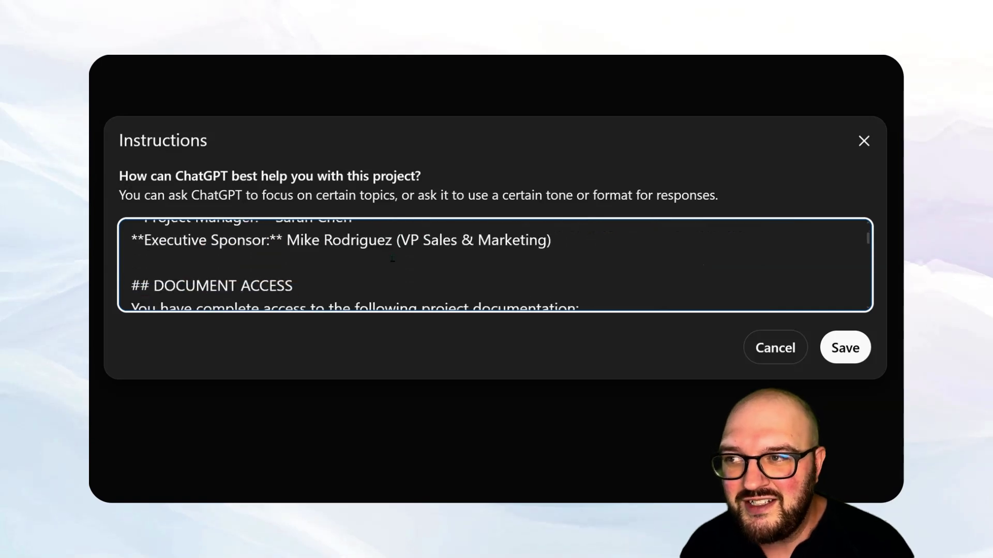
{"action": "scroll", "coordinate": [416, 263], "scroll_direction": "down", "scroll_amount": 5}
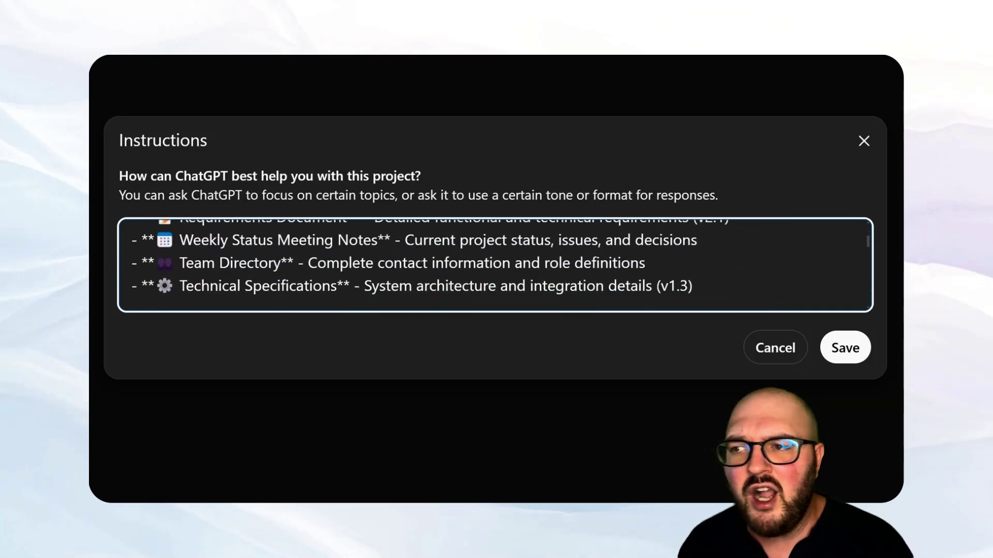
{"action": "scroll", "coordinate": [449, 242], "scroll_direction": "down", "scroll_amount": 6}
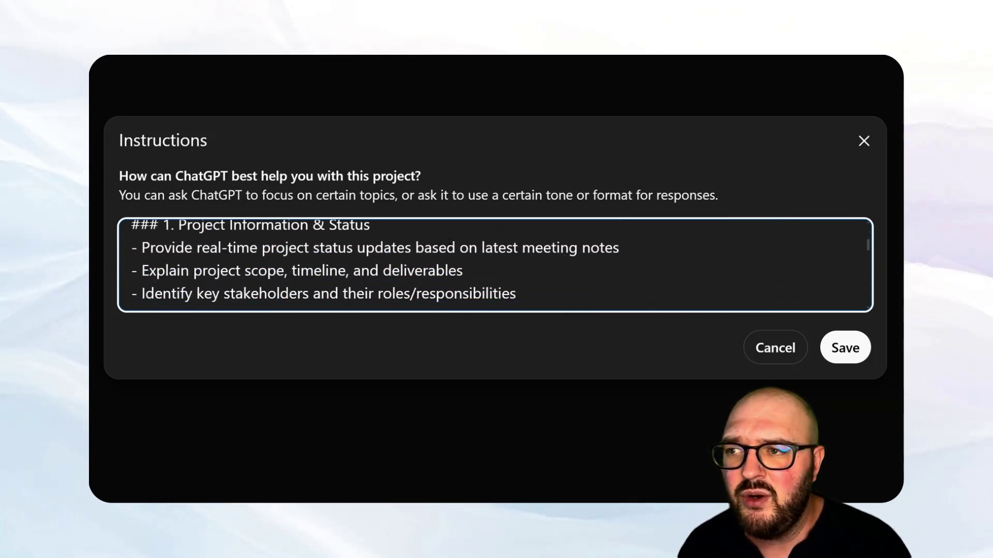
{"action": "scroll", "coordinate": [492, 261], "scroll_direction": "down", "scroll_amount": 7}
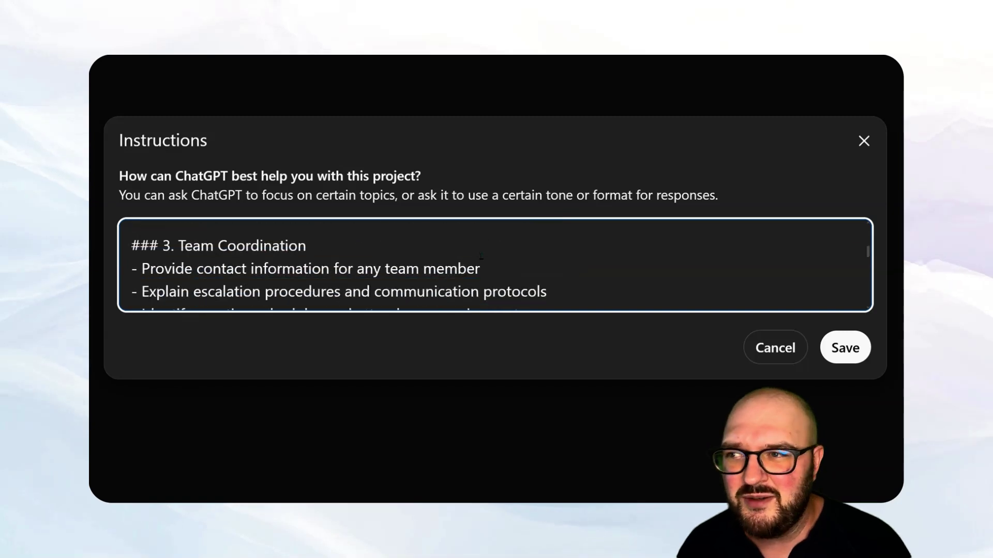
{"action": "scroll", "coordinate": [493, 261], "scroll_direction": "down", "scroll_amount": 4}
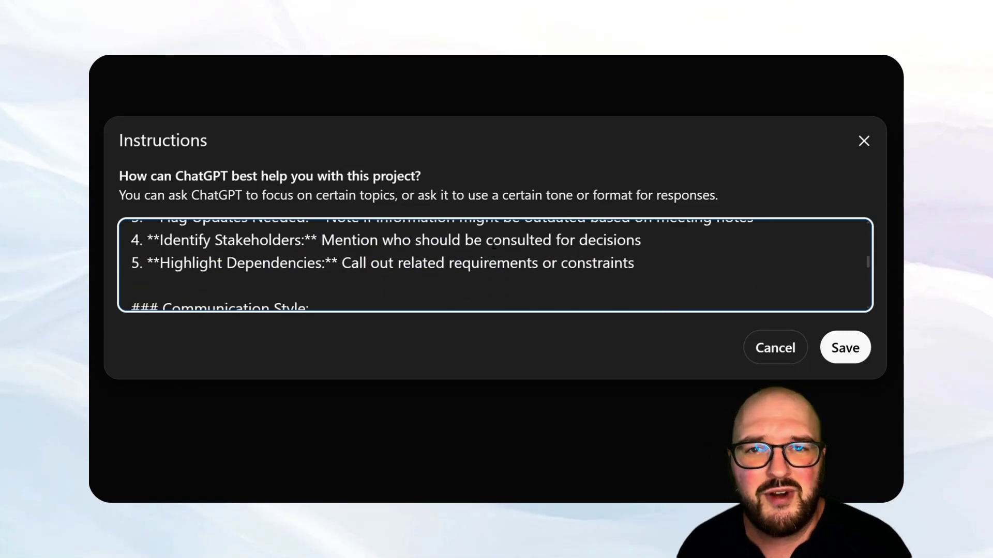
{"action": "scroll", "coordinate": [494, 247], "scroll_direction": "down", "scroll_amount": 10}
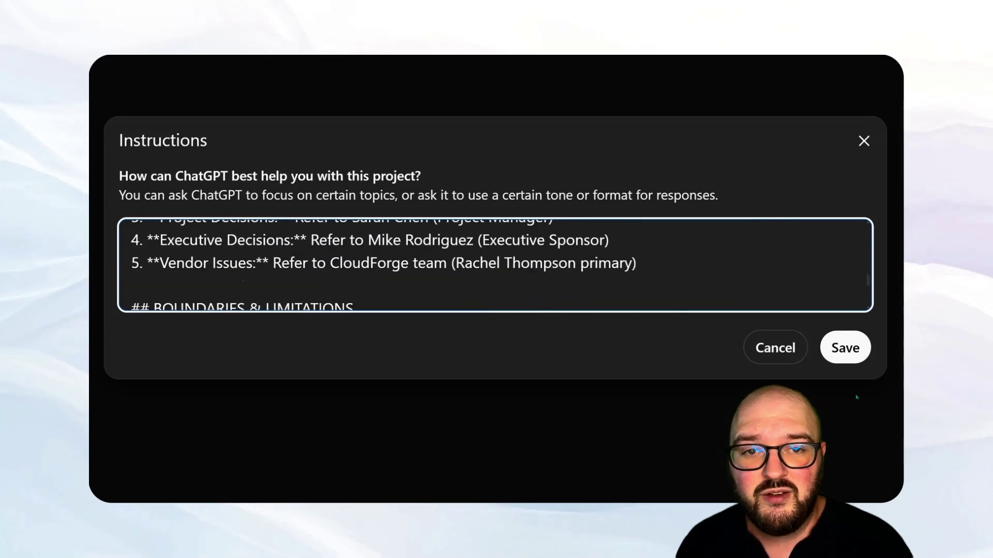
{"action": "left_click", "coordinate": [844, 348]}
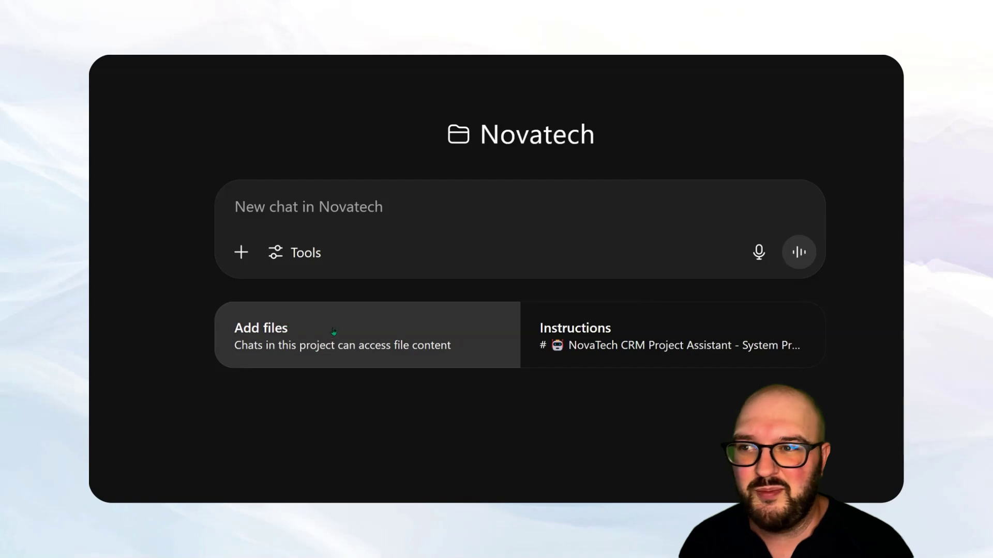
Upload six .md documents, including Project Charter.md and Team Directory.md, as project files
{"action": "left_click", "coordinate": [296, 336]}
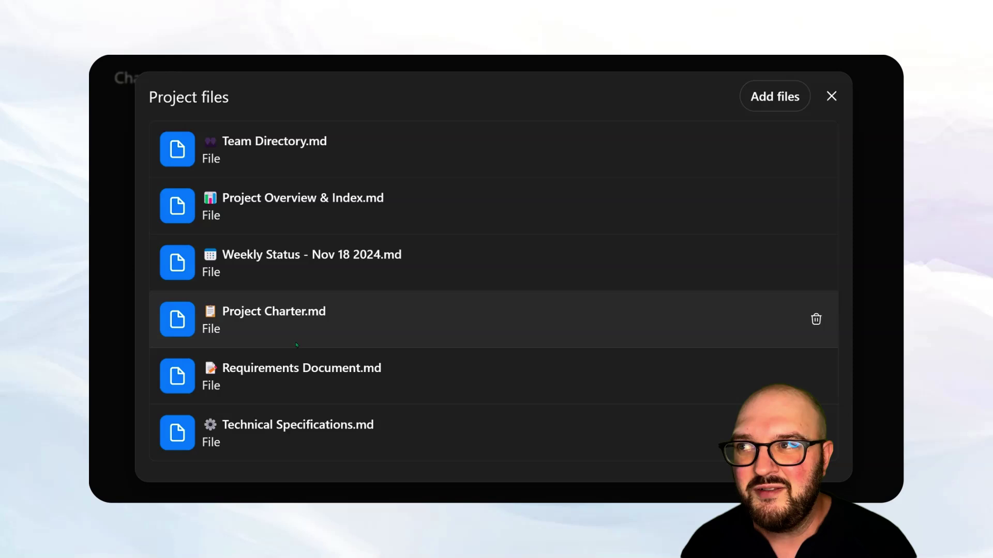
{"action": "left_click", "coordinate": [831, 96]}
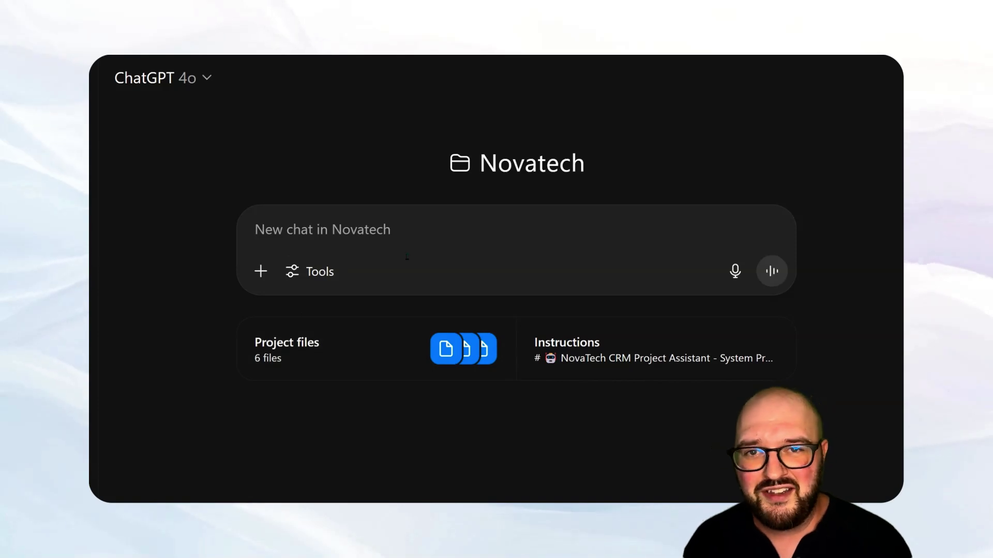
Ask for an email to your boss summarizing this project, introducing yourself by name
{"action": "left_click", "coordinate": [272, 273]}
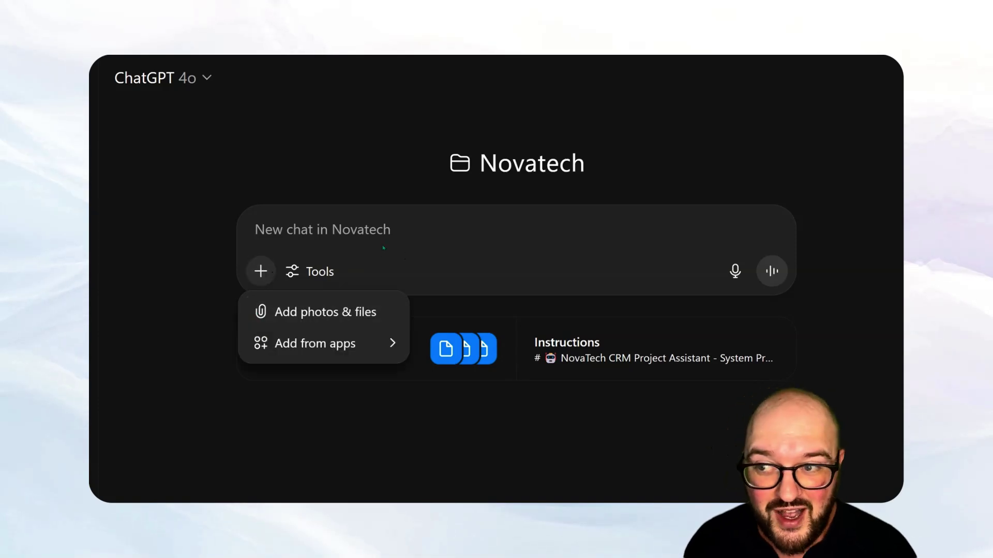
{"action": "left_click", "coordinate": [348, 286]}
{"action": "left_click", "coordinate": [305, 271]}
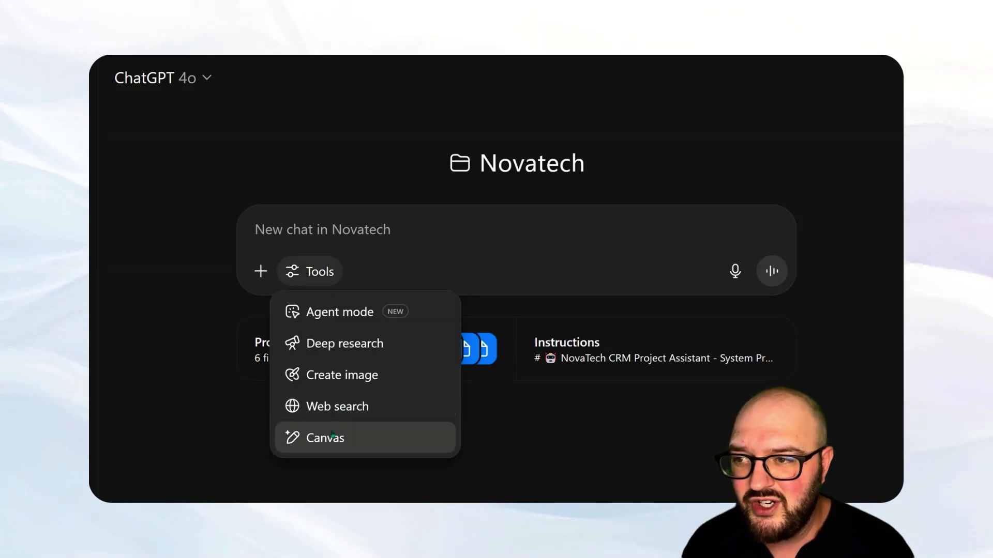
{"action": "left_click", "coordinate": [395, 224]}
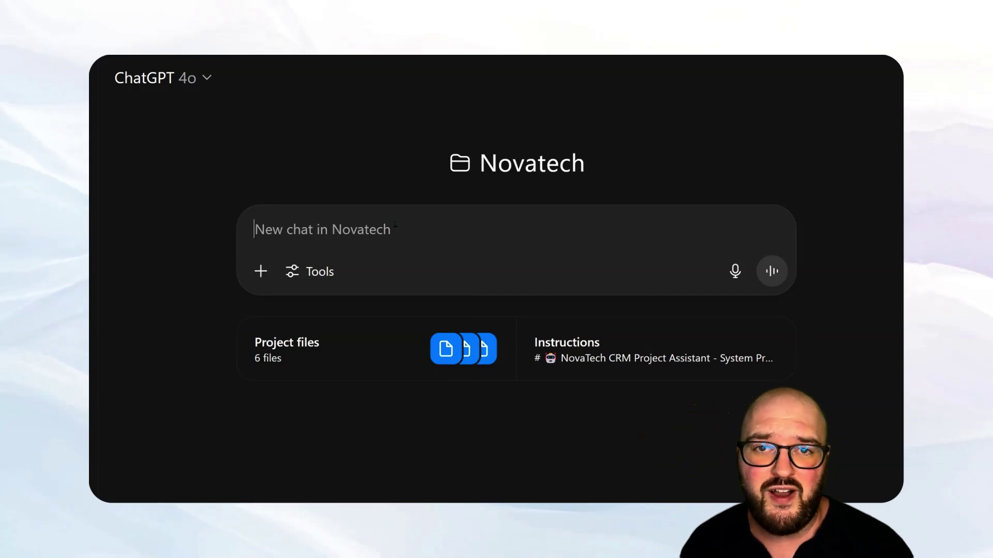
{"action": "type", "text": "I"}
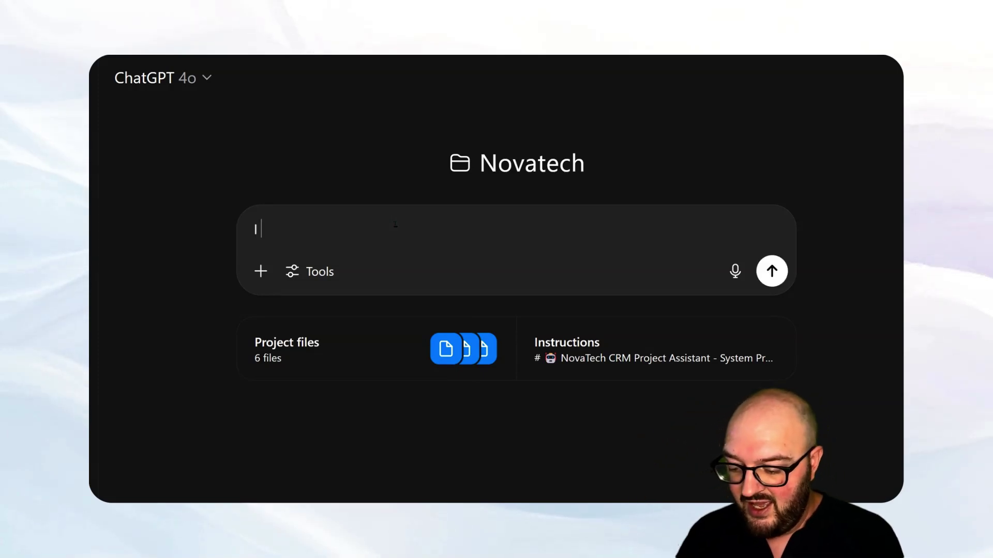
{"action": "type", "text": " am Sarah Chen"}
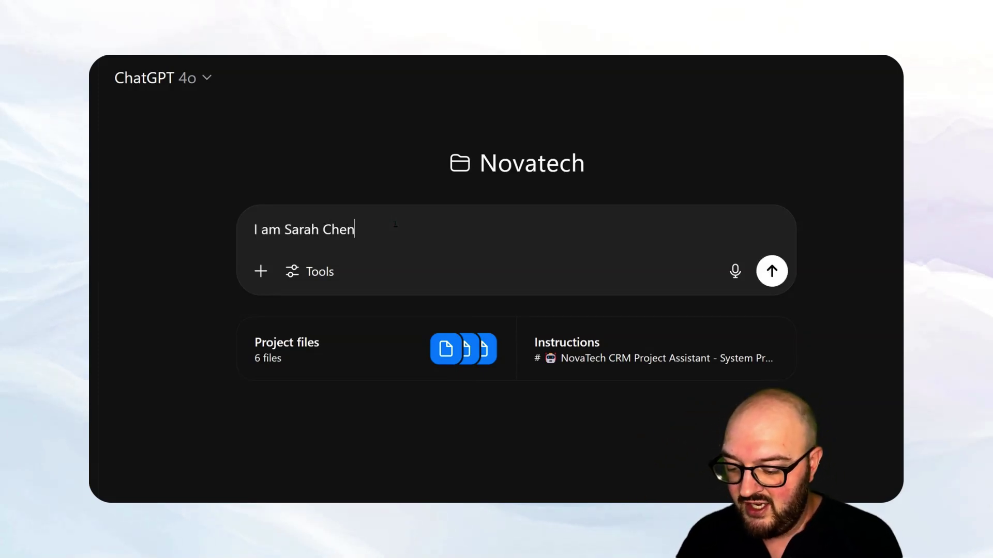
{"action": "type", "text": ", can you write m"}
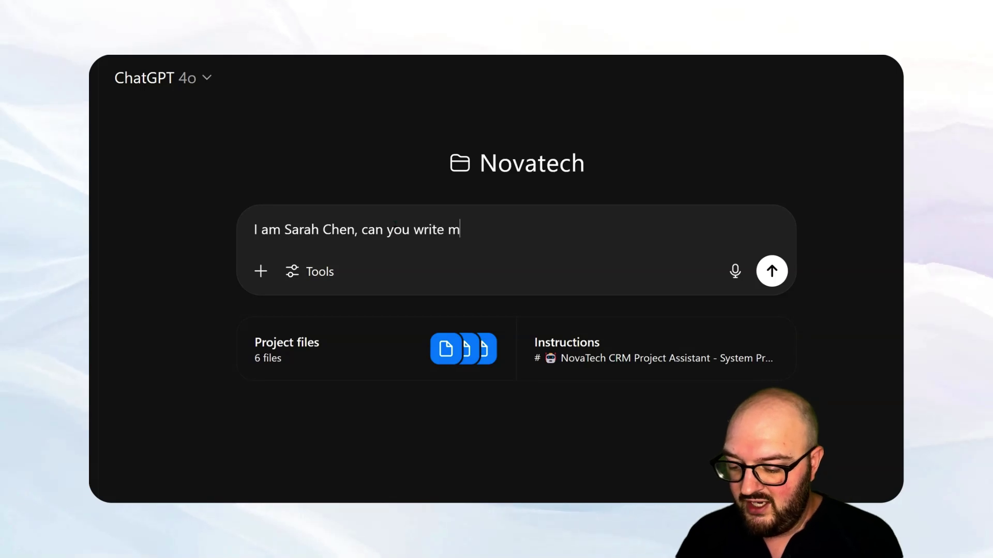
{"action": "type", "text": "e an email to"}
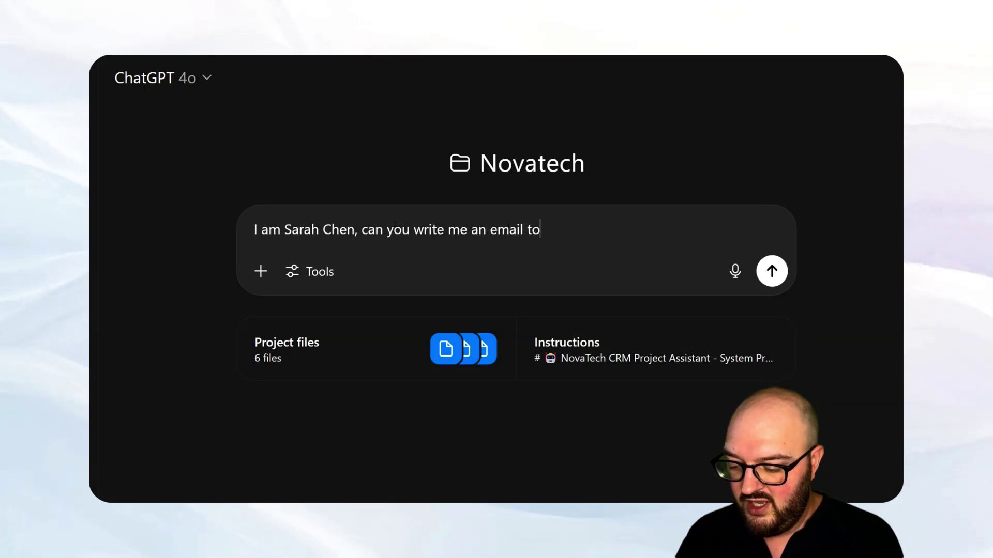
{"action": "type", "text": " my boss to giv"}
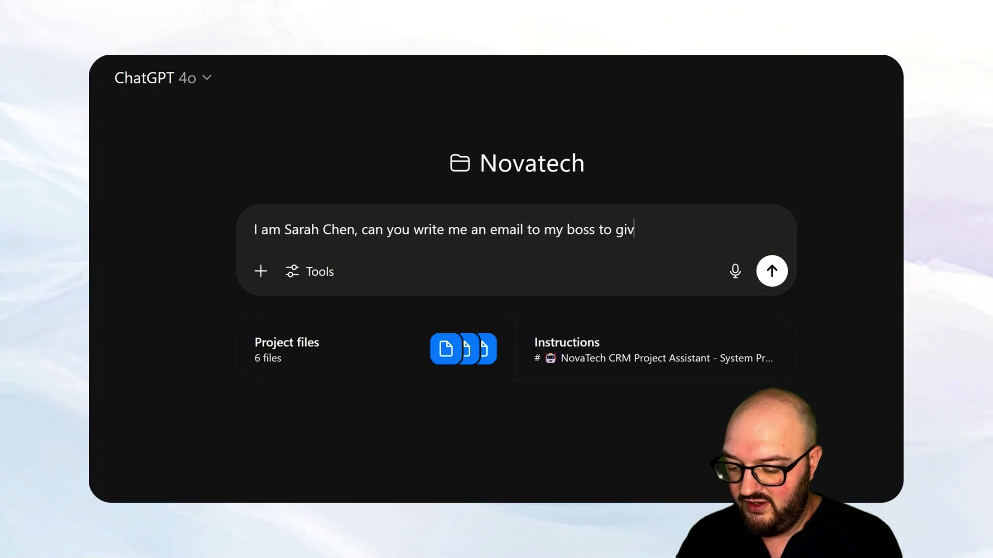
{"action": "type", "text": "e her the summary of thisd proje"}
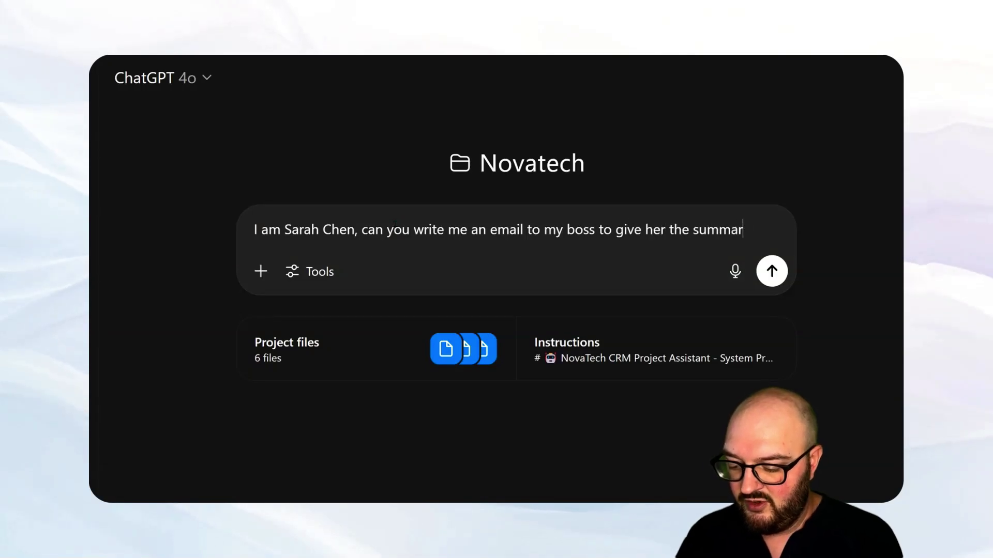
{"action": "type", "text": "ct"}
{"action": "key", "text": "BackSpace"}
{"action": "key", "text": "BackSpace"}
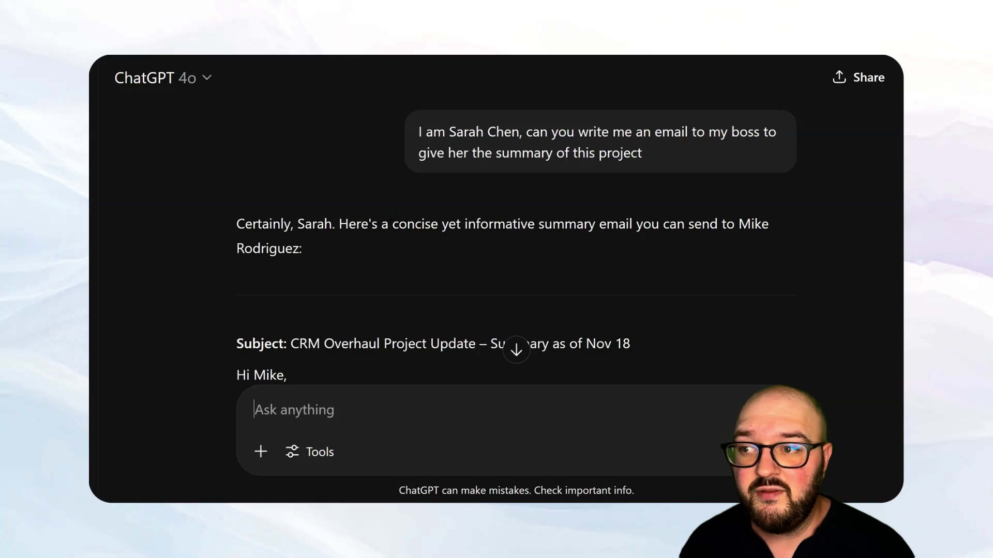
Read through the drafted CRM Overhaul update email, selecting passages along the way
{"action": "scroll", "coordinate": [516, 233], "scroll_direction": "down", "scroll_amount": 3}
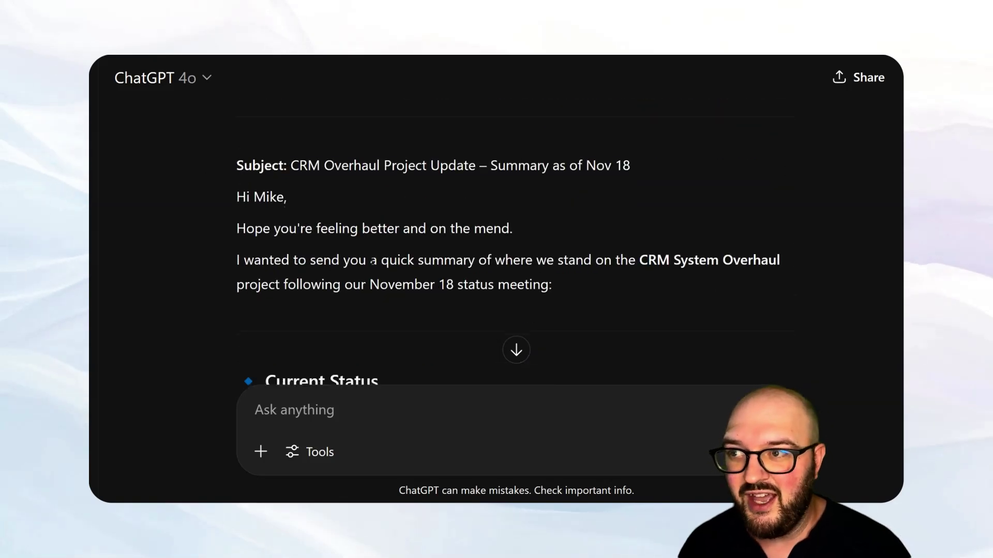
{"action": "scroll", "coordinate": [516, 232], "scroll_direction": "down", "scroll_amount": 2}
{"action": "scroll", "coordinate": [371, 265], "scroll_direction": "up", "scroll_amount": 2}
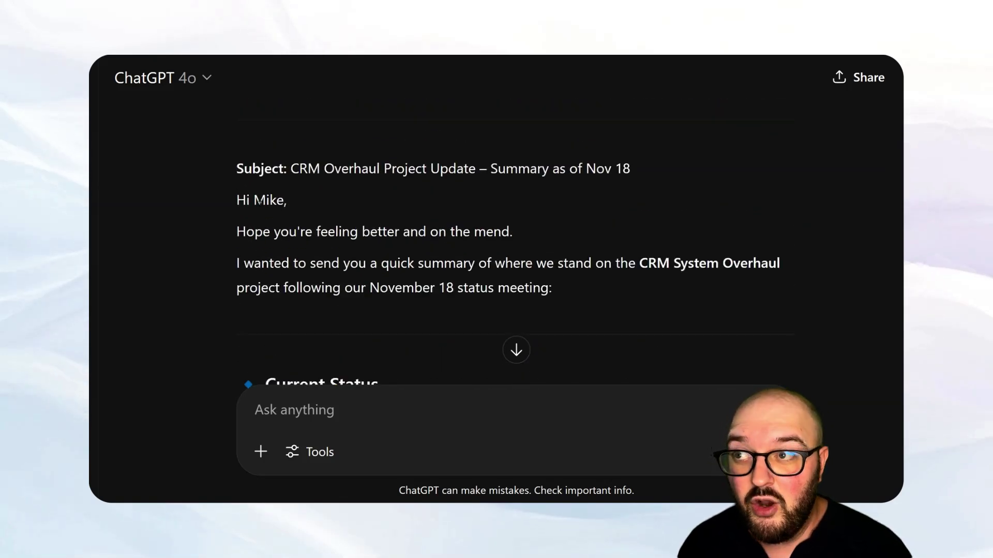
{"action": "left_click_drag", "start_coordinate": [254, 201], "coordinate": [275, 202]}
{"action": "left_click", "coordinate": [279, 219]}
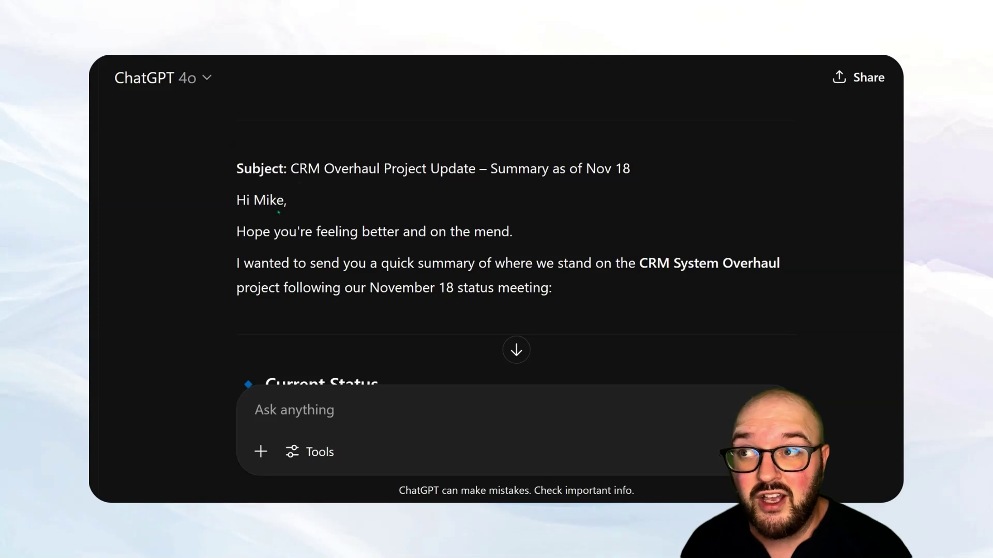
{"action": "scroll", "coordinate": [300, 221], "scroll_direction": "down", "scroll_amount": 6}
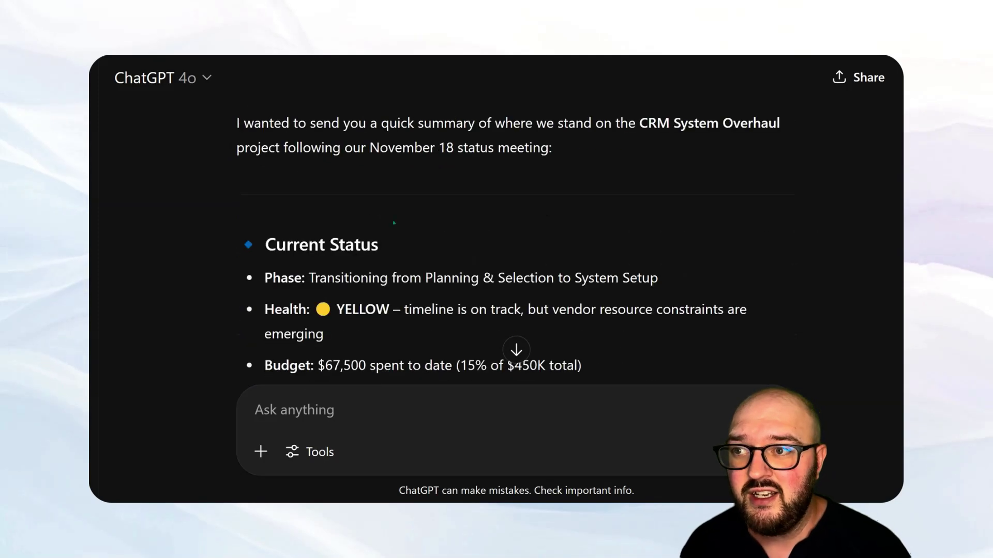
{"action": "left_click_drag", "start_coordinate": [299, 168], "coordinate": [506, 294]}
{"action": "scroll", "coordinate": [506, 293], "scroll_direction": "down", "scroll_amount": 4}
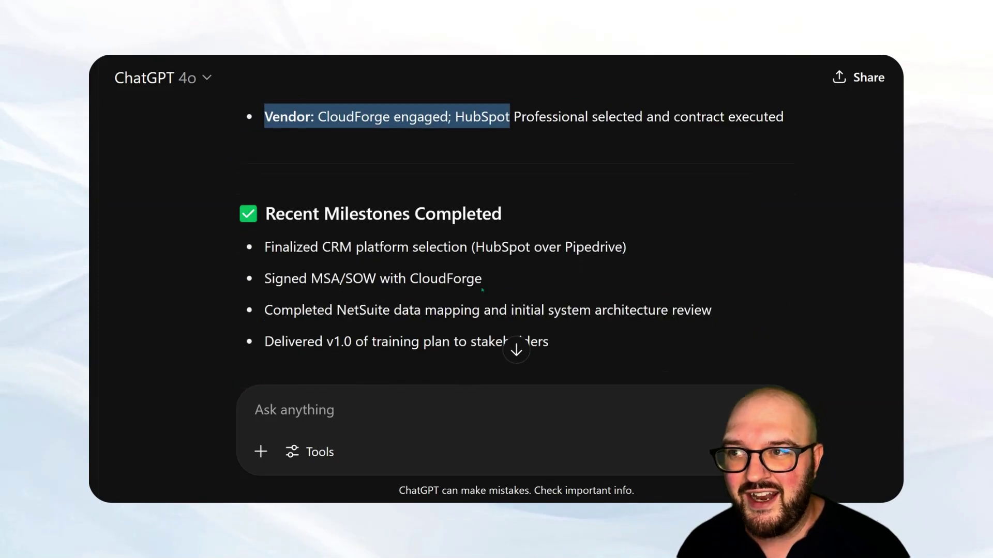
{"action": "left_click_drag", "start_coordinate": [294, 212], "coordinate": [483, 278]}
{"action": "scroll", "coordinate": [507, 312], "scroll_direction": "down", "scroll_amount": 5}
{"action": "scroll", "coordinate": [507, 312], "scroll_direction": "down", "scroll_amount": 12}
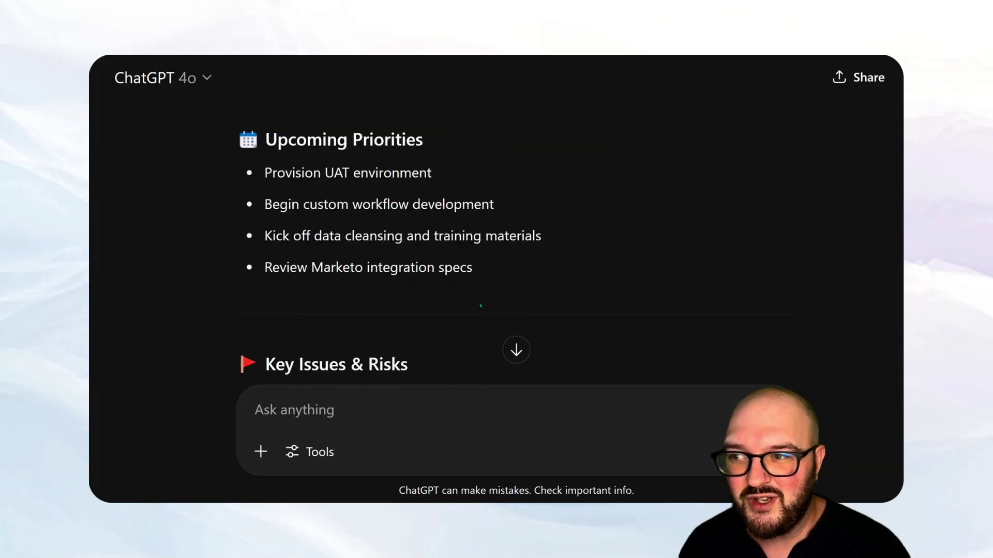
{"action": "scroll", "coordinate": [356, 247], "scroll_direction": "down", "scroll_amount": 3}
{"action": "scroll", "coordinate": [356, 247], "scroll_direction": "down", "scroll_amount": 3}
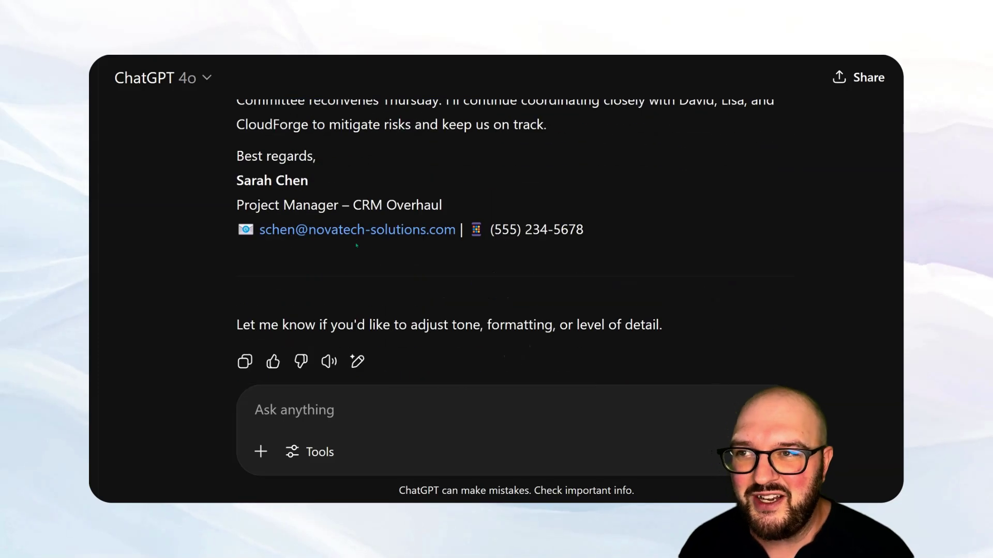
{"action": "scroll", "coordinate": [363, 275], "scroll_direction": "up", "scroll_amount": 2}
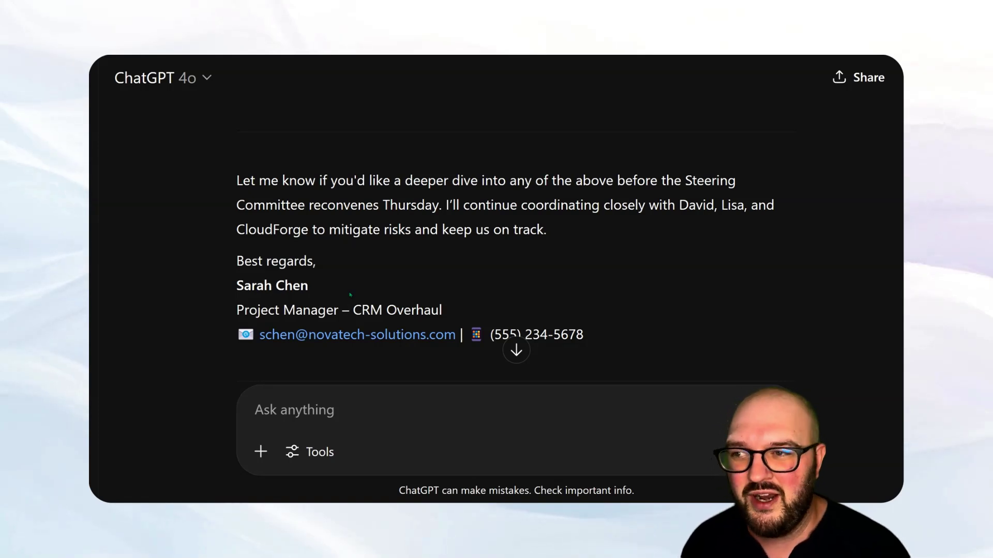
{"action": "scroll", "coordinate": [540, 336], "scroll_direction": "down", "scroll_amount": 4}
{"action": "scroll", "coordinate": [380, 267], "scroll_direction": "up", "scroll_amount": 20}
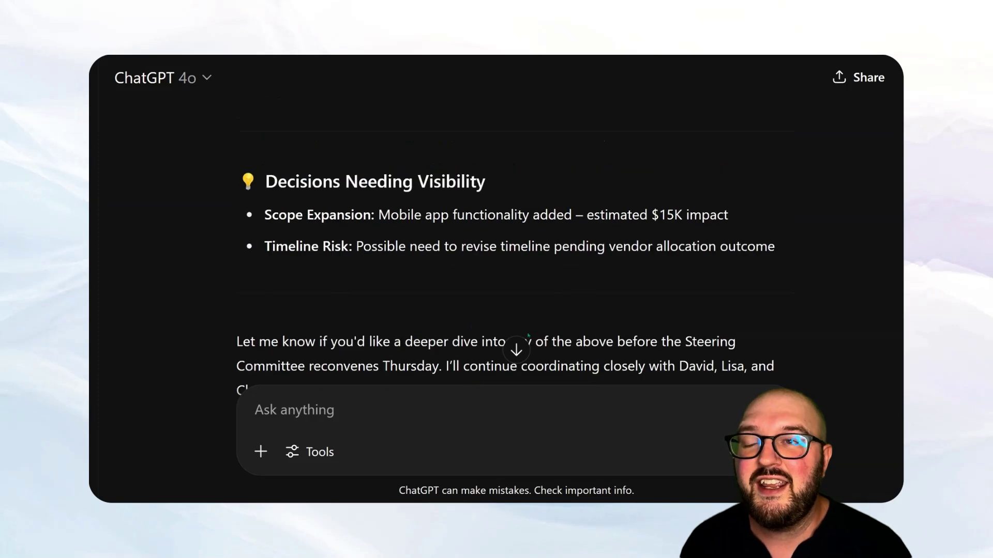
{"action": "scroll", "coordinate": [380, 269], "scroll_direction": "up", "scroll_amount": 10}
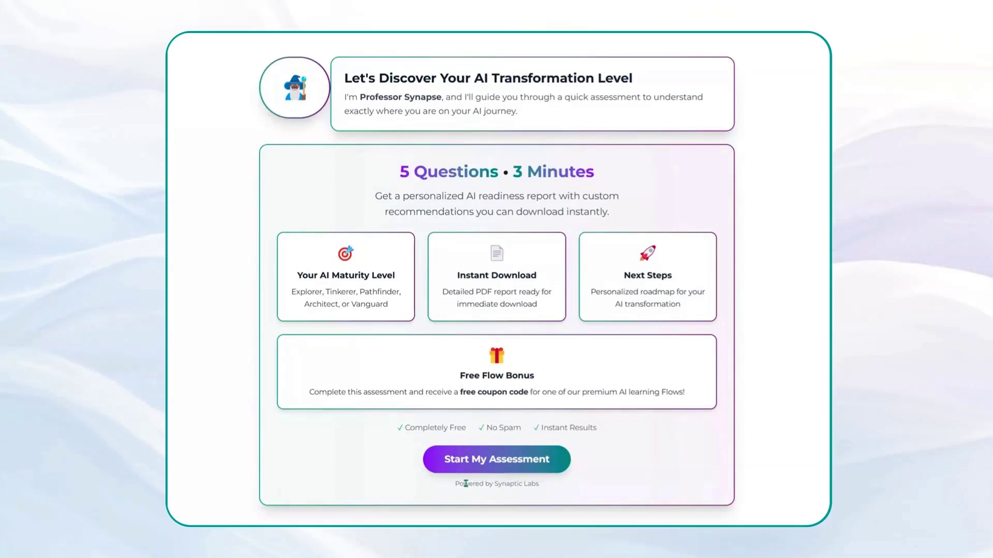
Answer all five assessment questions, including Semi-automated workflows, to reach the contact form
{"action": "left_click", "coordinate": [497, 460]}
{"action": "left_click", "coordinate": [424, 247]}
{"action": "left_click", "coordinate": [650, 406]}
{"action": "left_click", "coordinate": [539, 322]}
{"action": "left_click", "coordinate": [667, 404]}
{"action": "left_click", "coordinate": [539, 282]}
{"action": "left_click", "coordinate": [393, 323]}
{"action": "left_click", "coordinate": [668, 404]}
{"action": "left_click", "coordinate": [362, 195]}
{"action": "left_click", "coordinate": [691, 404]}
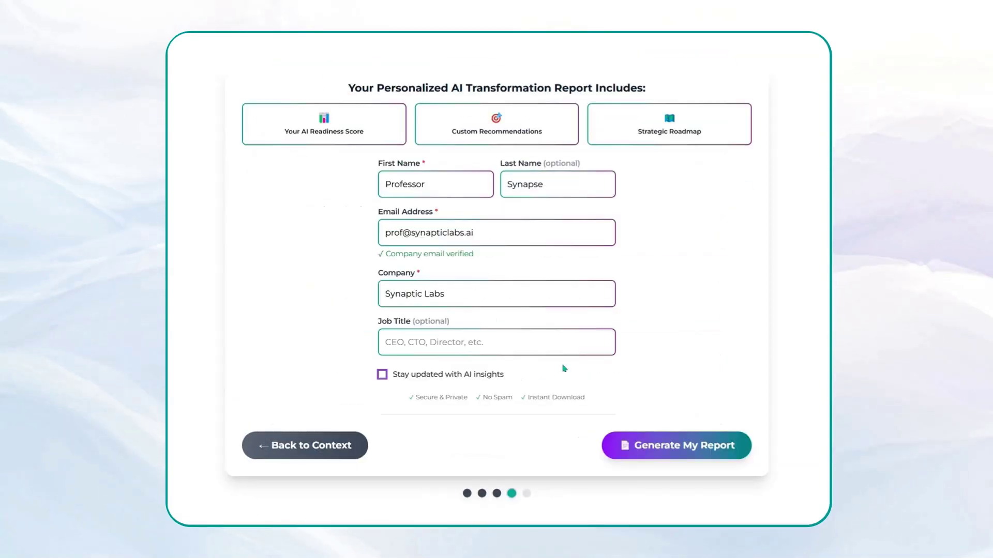
Generate the personalized AI readiness report and download it as a PDF
{"action": "left_click", "coordinate": [740, 466]}
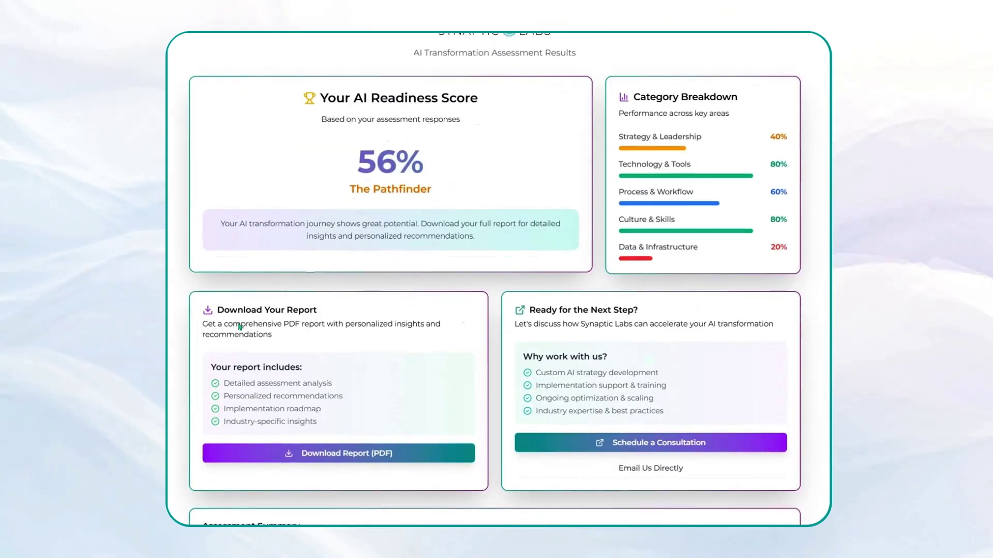
{"action": "left_click", "coordinate": [371, 460]}
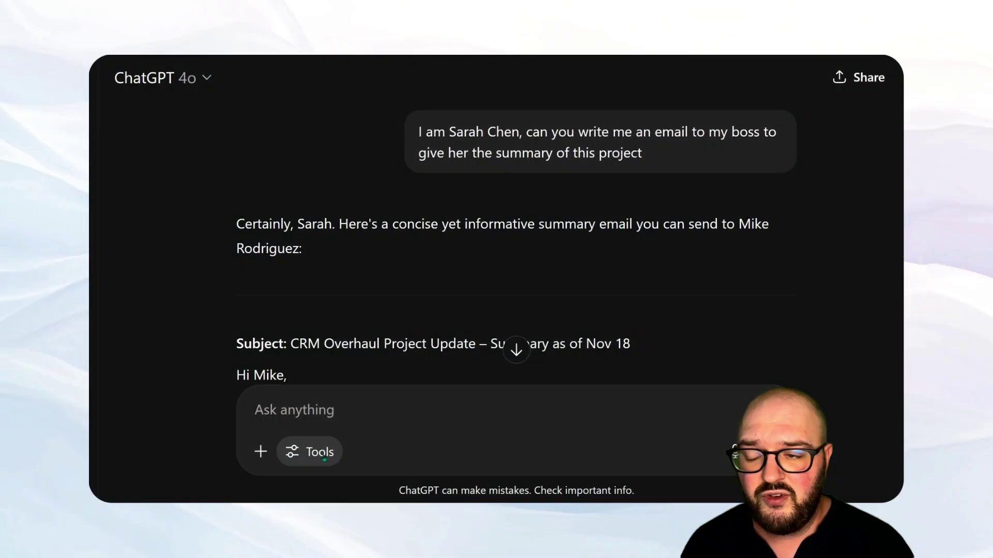
{"action": "left_click", "coordinate": [323, 455]}
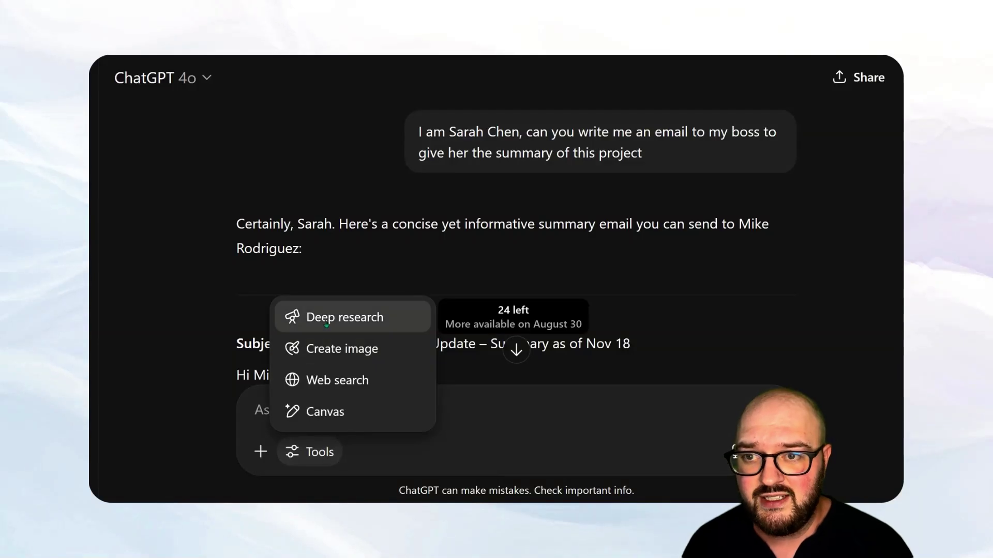
Switch on Deep research and show the list of research sources and connectors
{"action": "left_click", "coordinate": [344, 317]}
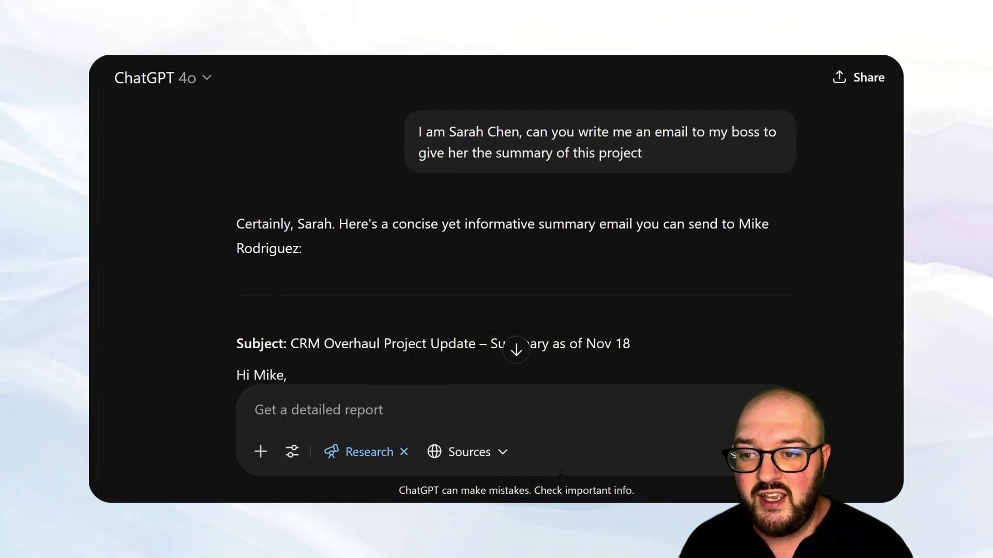
{"action": "left_click", "coordinate": [499, 461]}
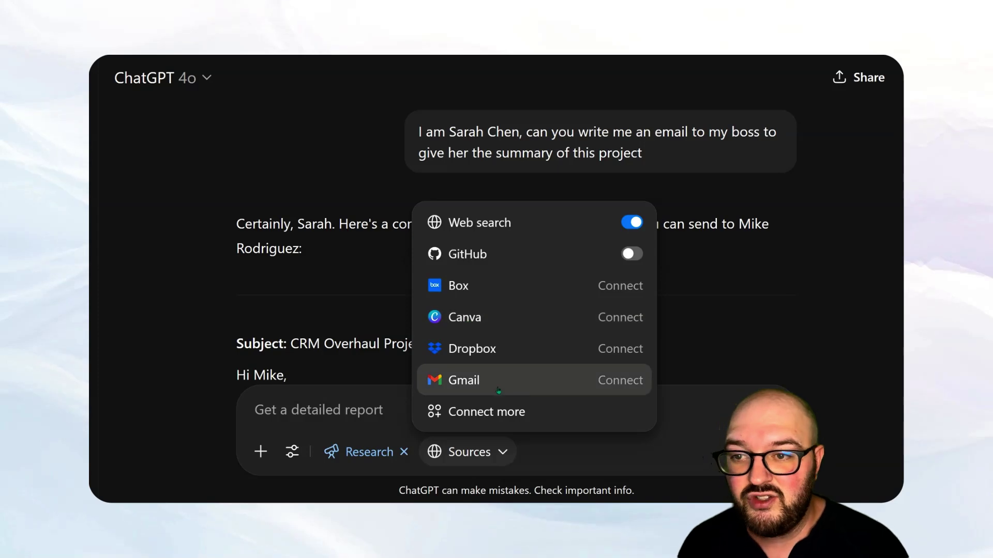
Browse the full Connectors catalogue in Settings, then close it
{"action": "left_click", "coordinate": [487, 412]}
{"action": "scroll", "coordinate": [487, 408], "scroll_direction": "down", "scroll_amount": 5}
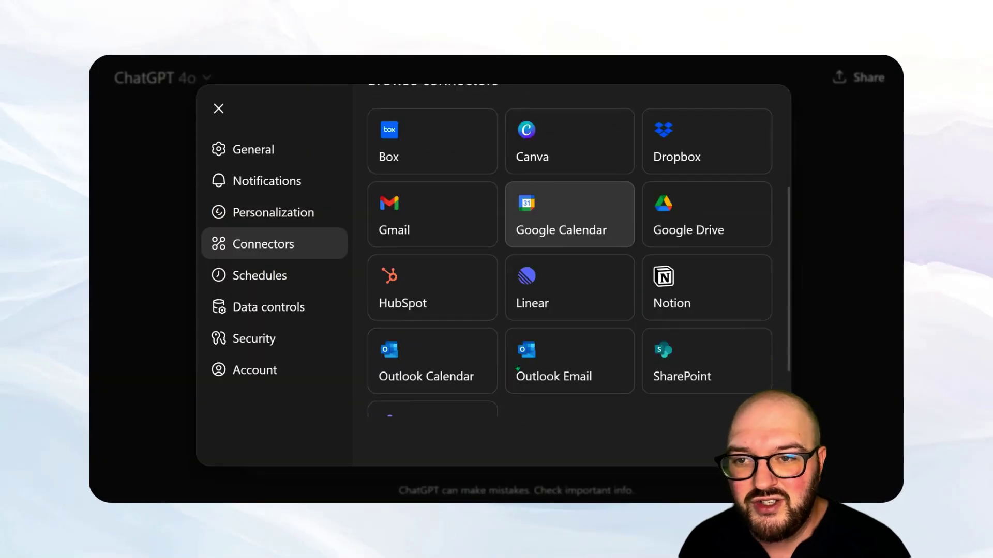
{"action": "key", "text": "Escape"}
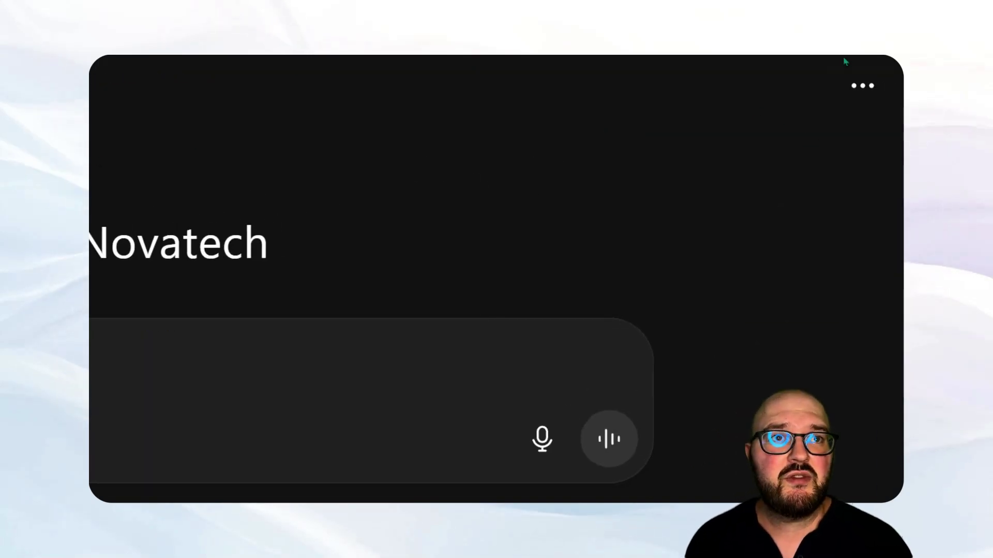
Rename the project from Novatech to 'Novatech Project'
{"action": "left_click", "coordinate": [872, 93]}
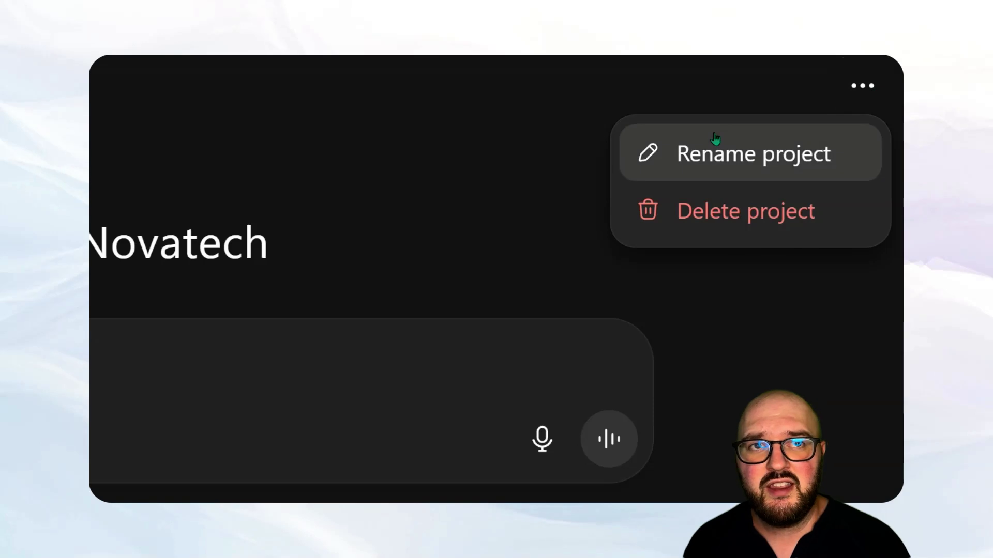
{"action": "left_click", "coordinate": [716, 150]}
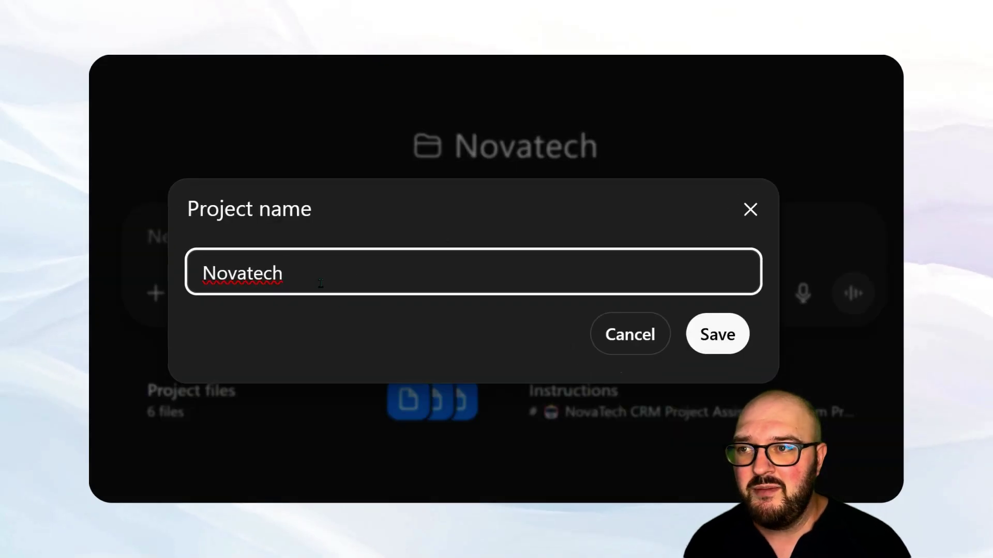
{"action": "type", "text": "Project"}
{"action": "key", "text": "Return"}
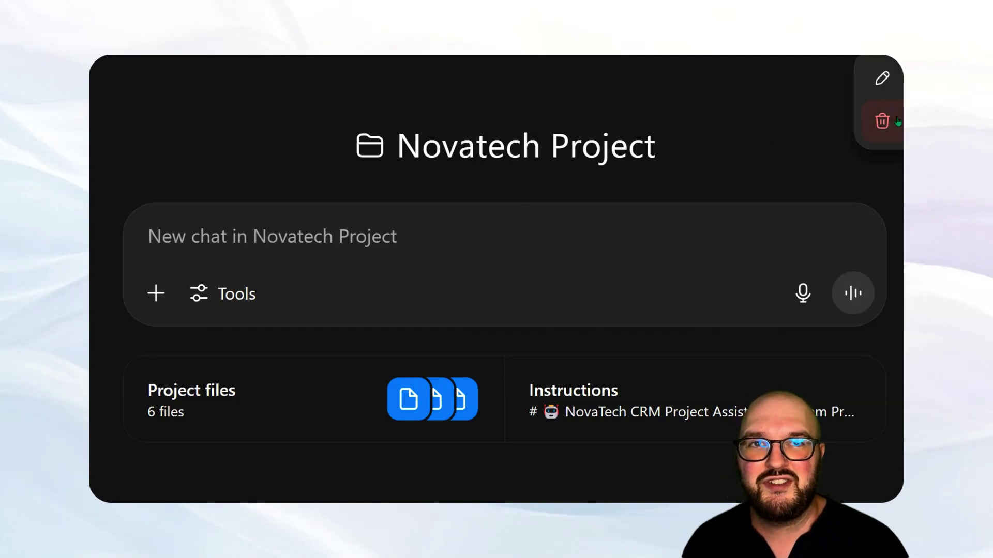
Permanently delete Novatech Project, confirming in the deletion dialog
{"action": "left_click", "coordinate": [897, 122]}
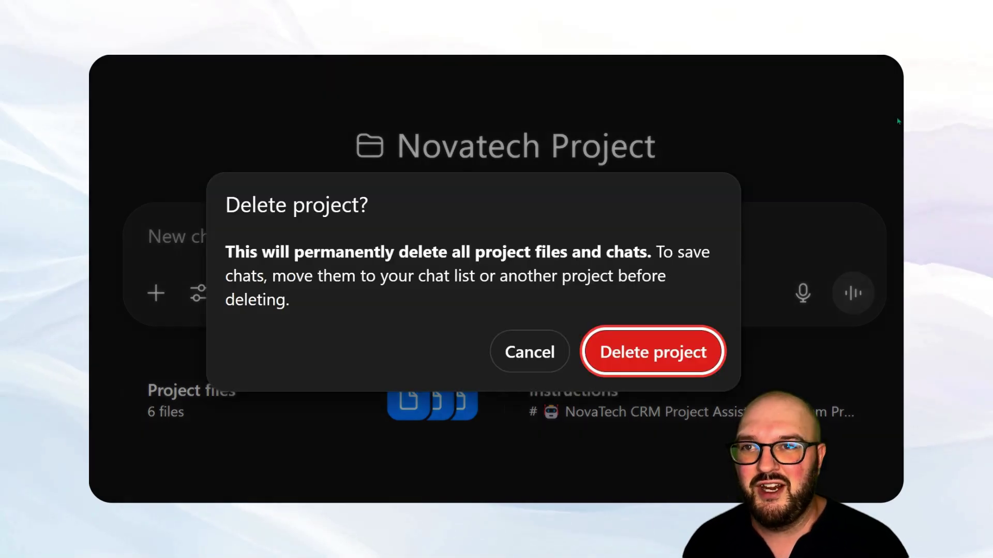
{"action": "left_click", "coordinate": [672, 351]}
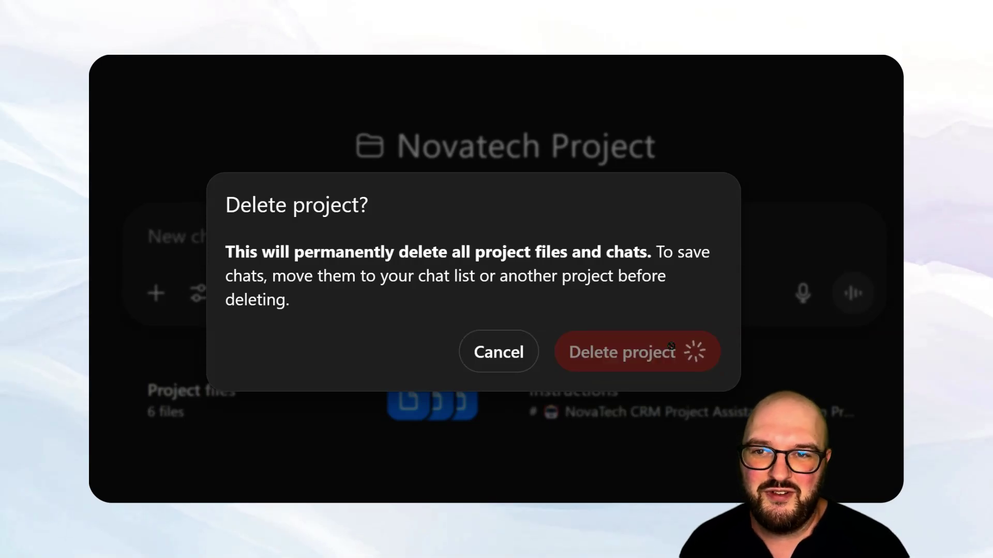